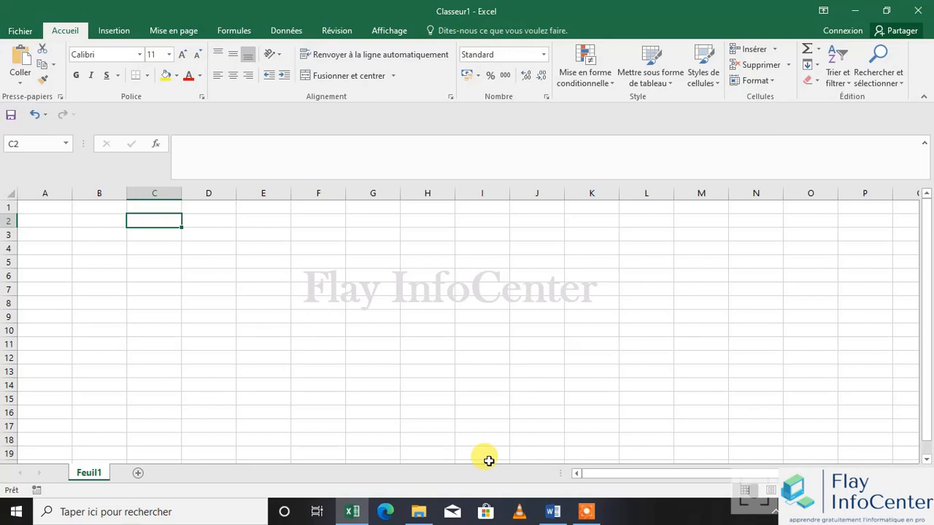
- Delete the entire row containing cell A1 using the Ligne entière option
{"action": "left_click", "coordinate": [31, 207]}
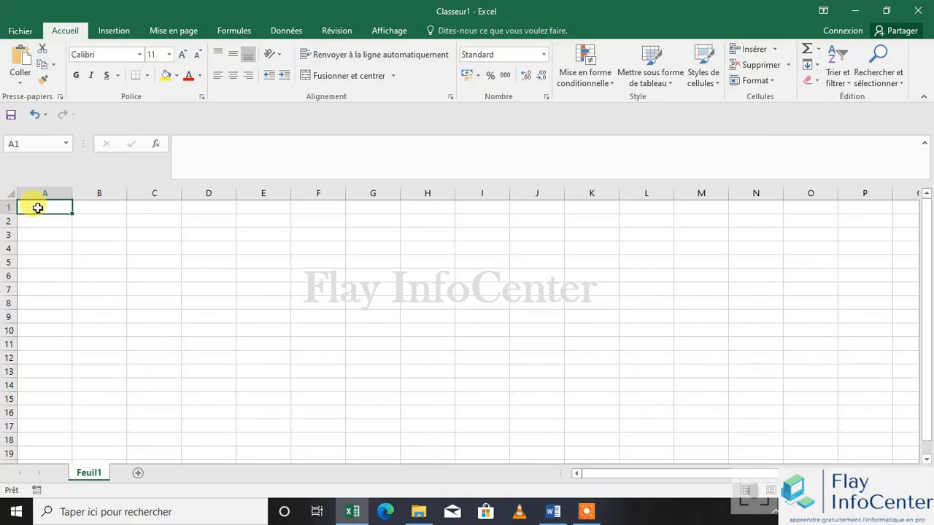
{"action": "right_click", "coordinate": [37, 208]}
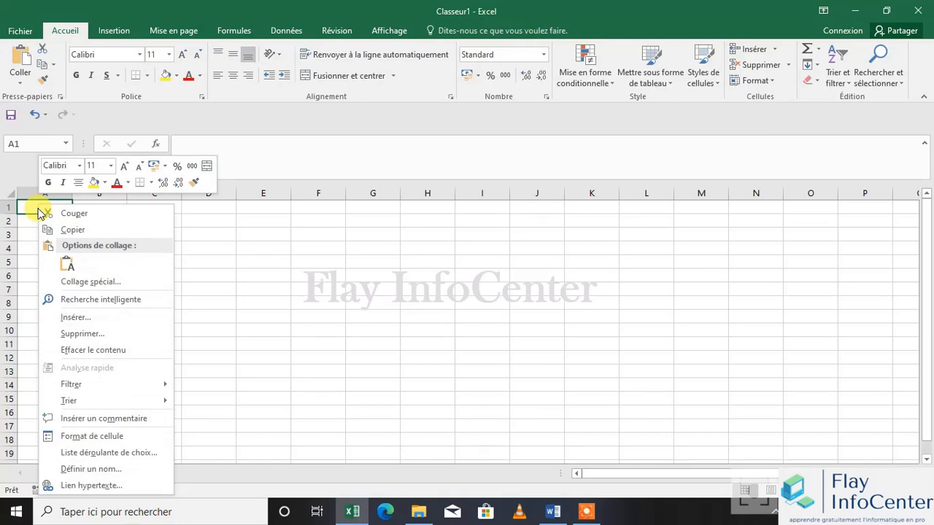
{"action": "left_click", "coordinate": [76, 335]}
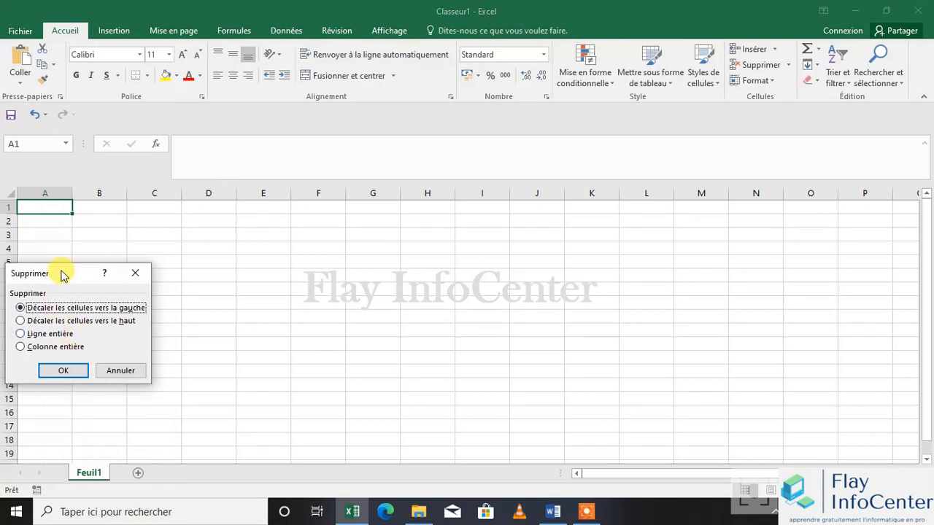
{"action": "left_click_drag", "start_coordinate": [63, 274], "coordinate": [242, 273]}
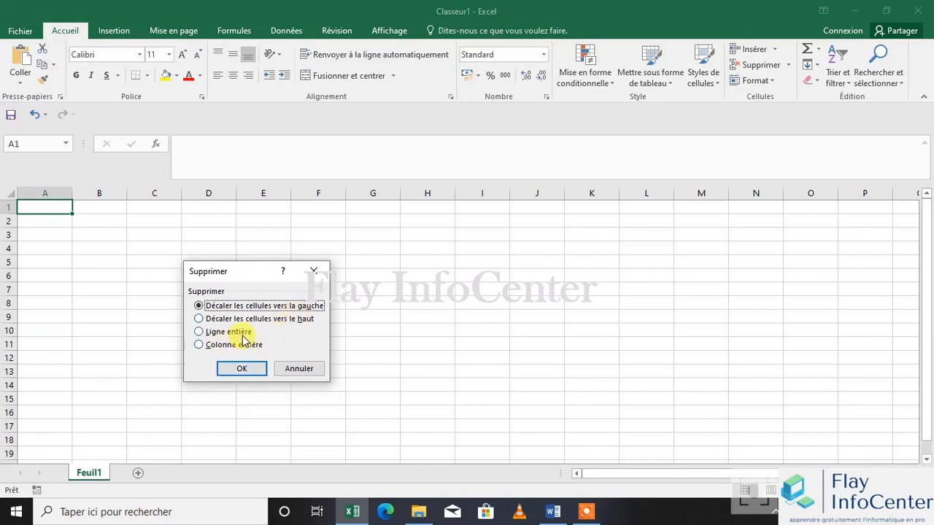
{"action": "left_click", "coordinate": [232, 331]}
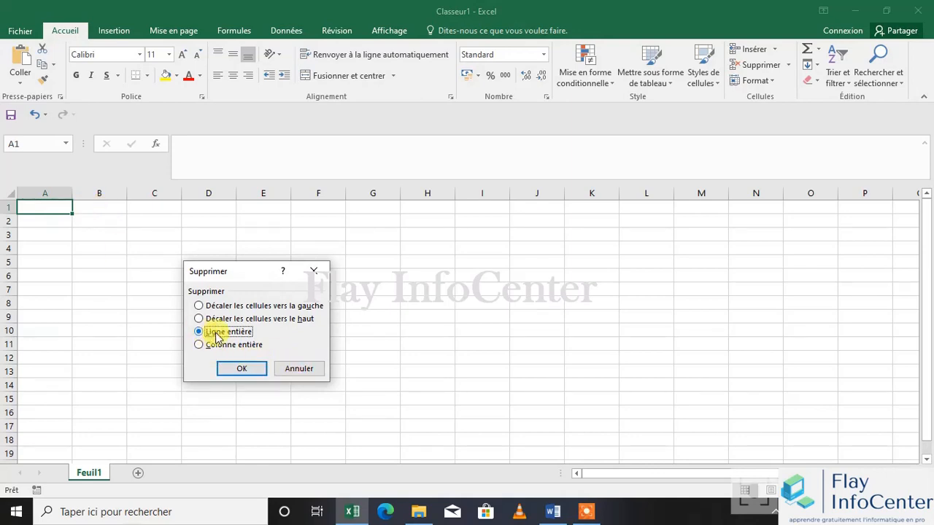
{"action": "left_click", "coordinate": [239, 368]}
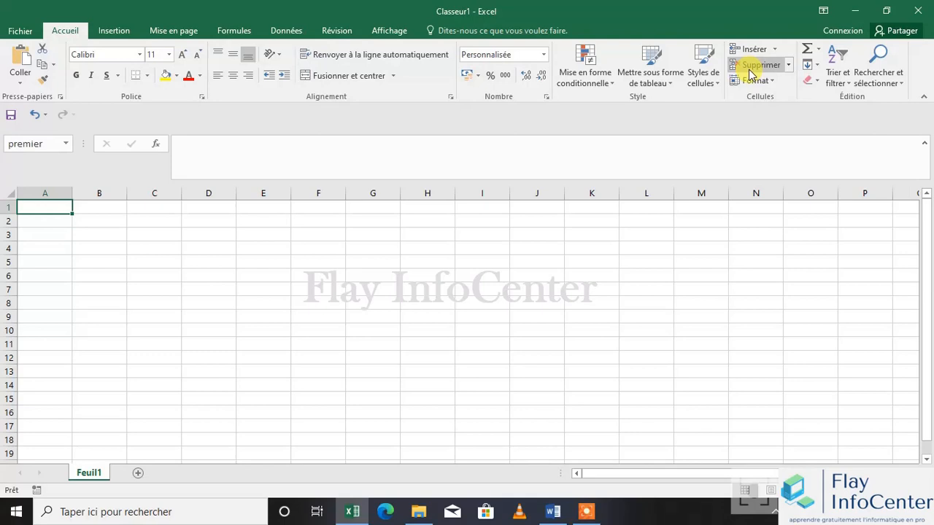
- Undo the deletion of row 1 and display the available delete options for cells, rows, columns and sheets
{"action": "left_click", "coordinate": [34, 247]}
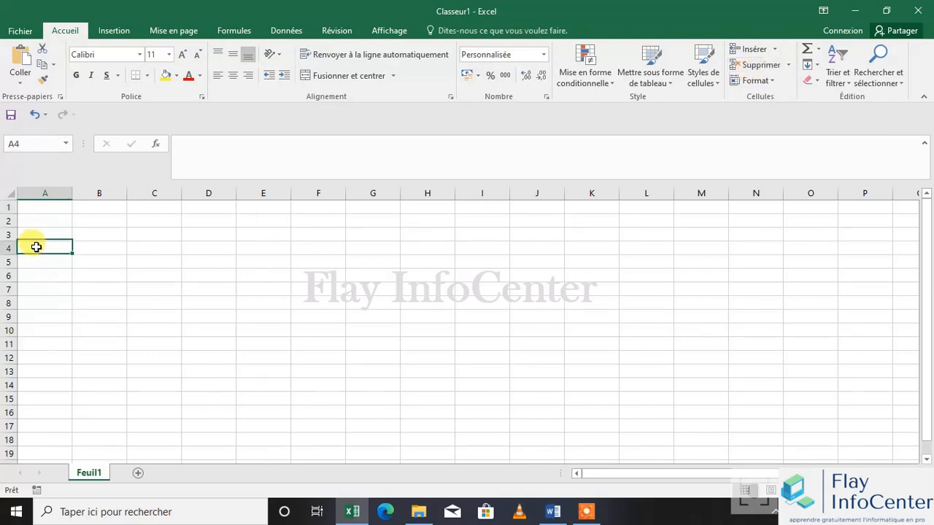
{"action": "left_click", "coordinate": [36, 209]}
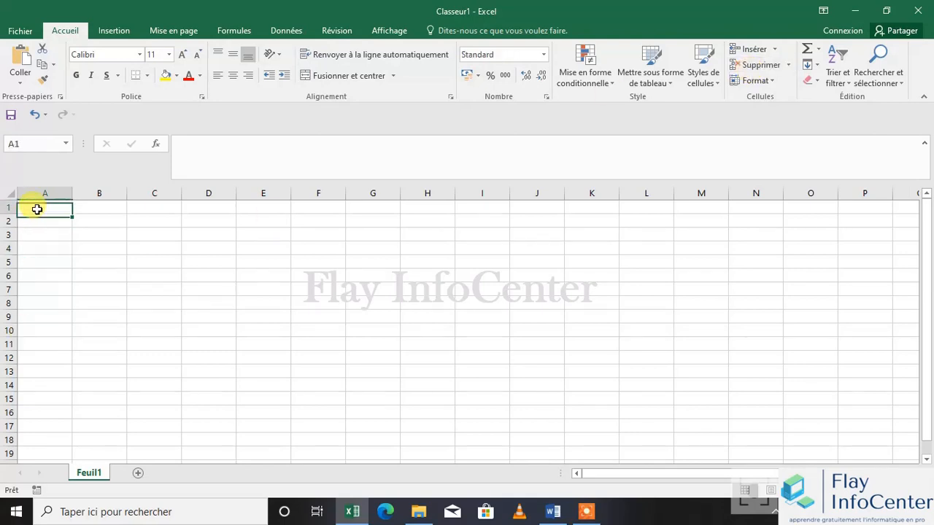
{"action": "left_click", "coordinate": [35, 114]}
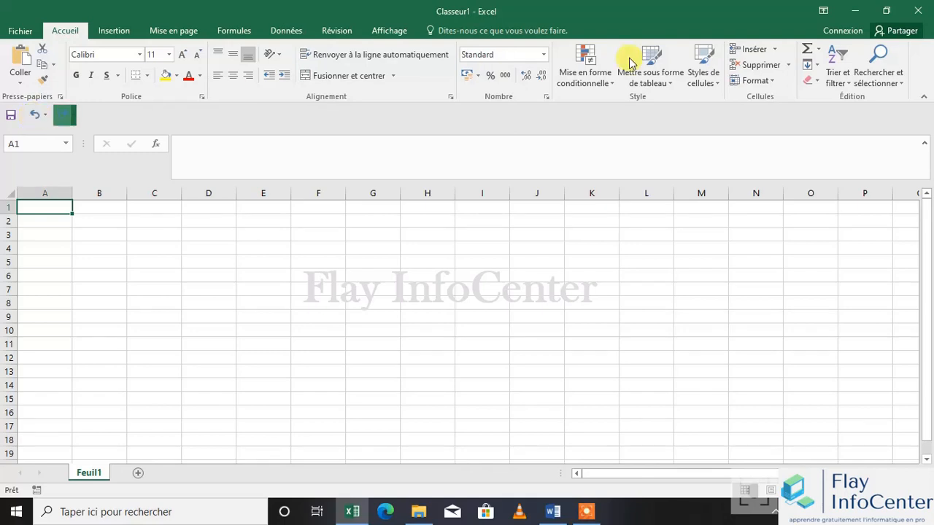
{"action": "left_click", "coordinate": [790, 65]}
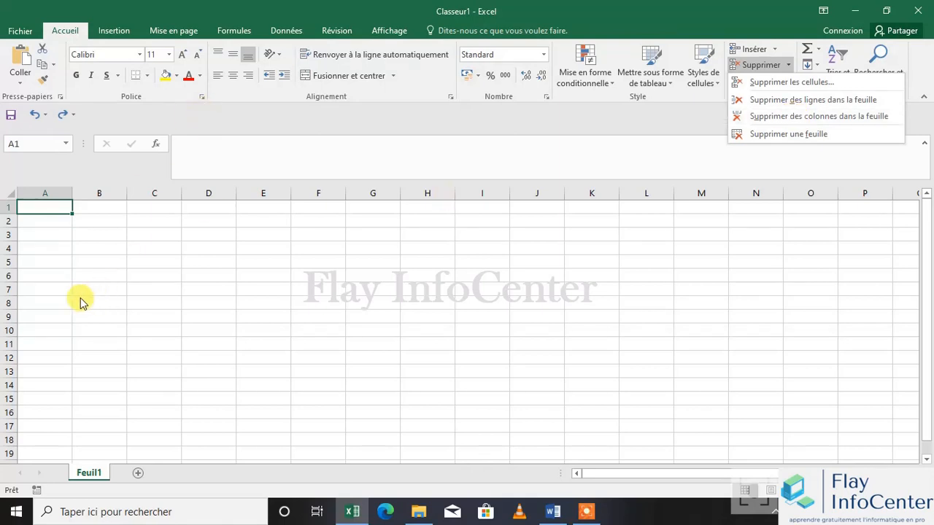
- Enter the numbers 1, 2 and 3 in cells A1 to A3
{"action": "left_click", "coordinate": [60, 209]}
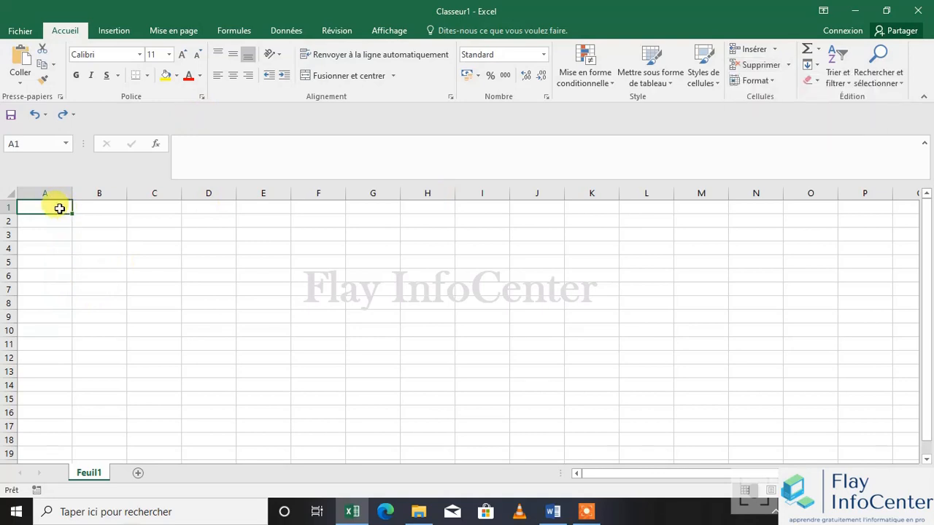
{"action": "key", "text": "End"}
{"action": "type", "text": "1"}
{"action": "key", "text": "Return"}
{"action": "type", "text": "2"}
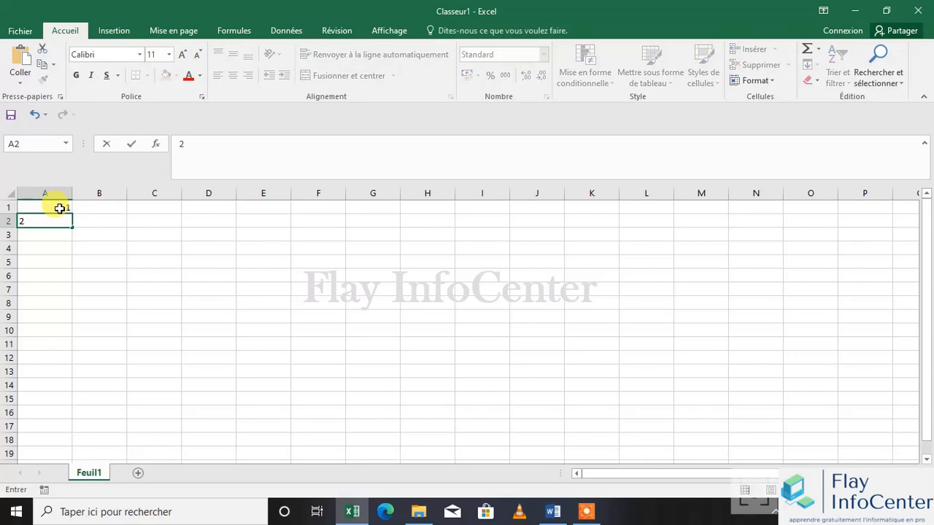
{"action": "key", "text": "Return"}
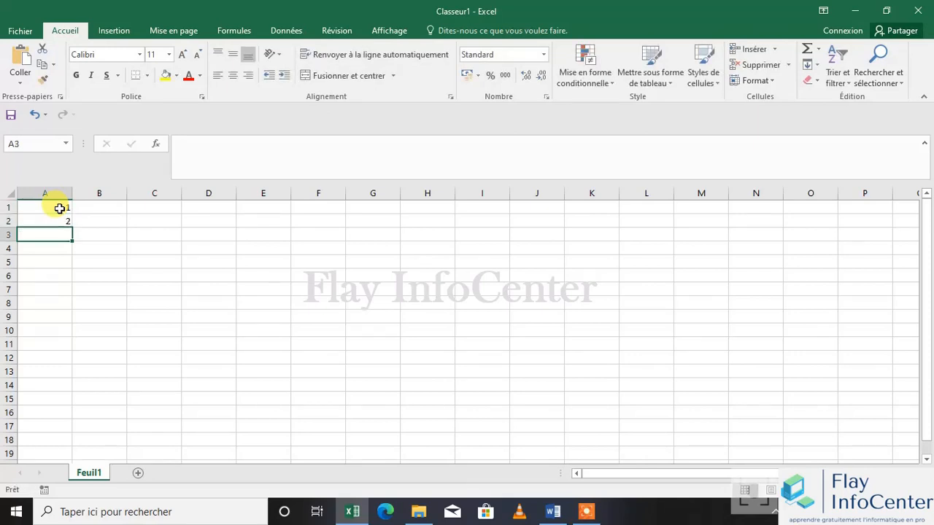
{"action": "type", "text": "3"}
{"action": "left_click", "coordinate": [79, 274]}
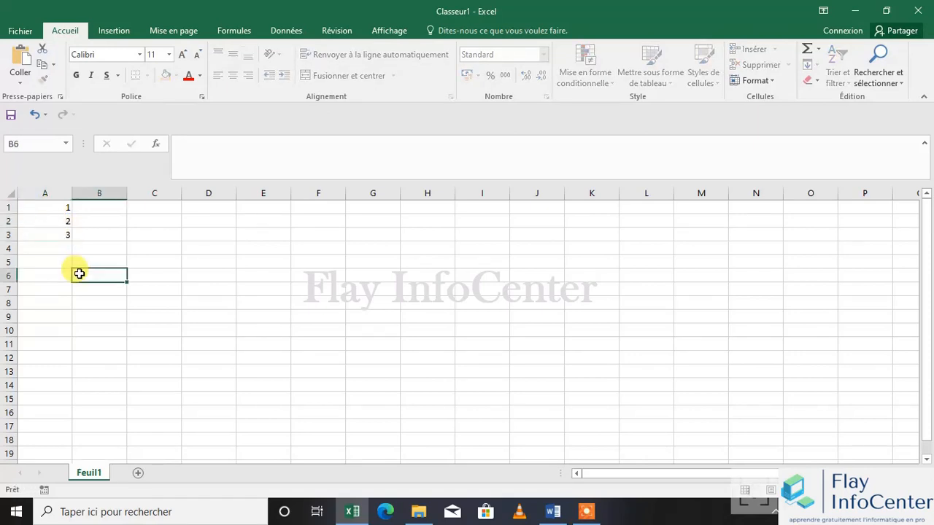
- Delete cell A2 and shift the cells below it up
{"action": "left_click", "coordinate": [51, 219]}
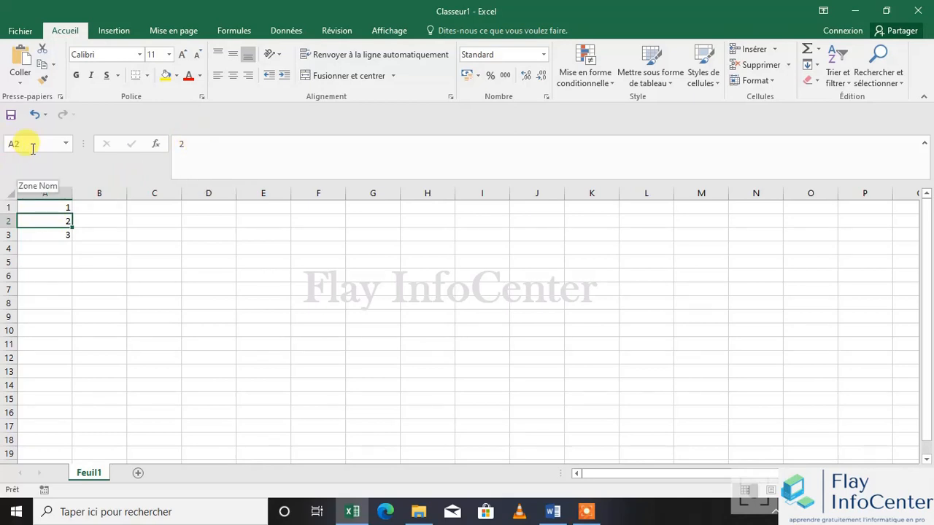
{"action": "left_click", "coordinate": [56, 207]}
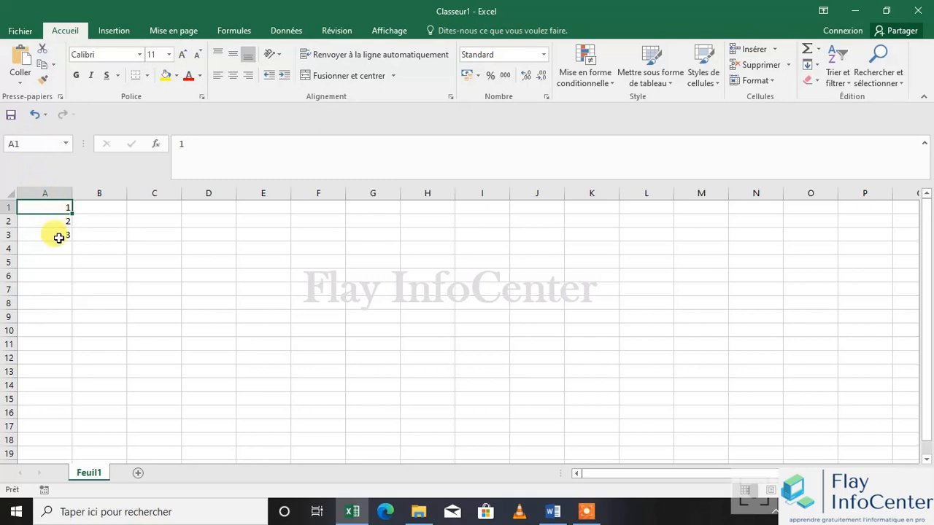
{"action": "left_click", "coordinate": [53, 235]}
{"action": "left_click", "coordinate": [36, 219]}
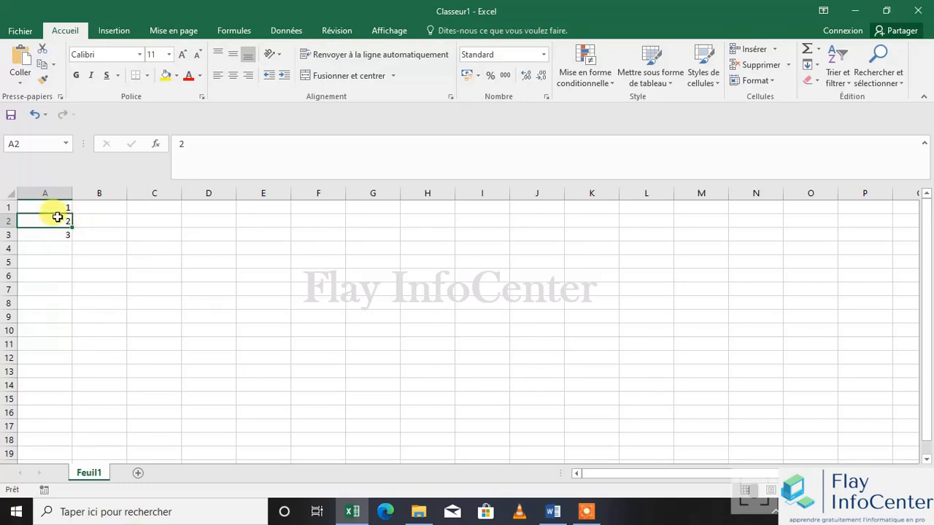
{"action": "right_click", "coordinate": [57, 217]}
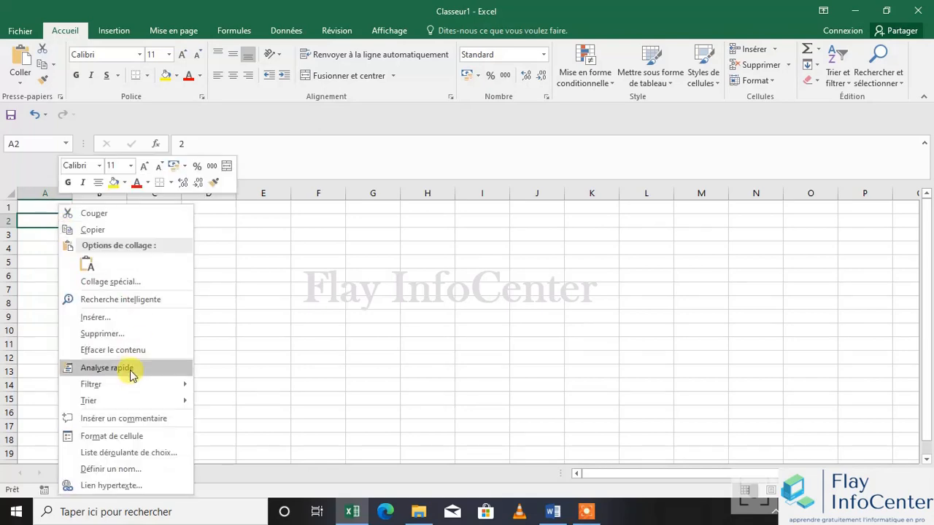
{"action": "left_click", "coordinate": [100, 330]}
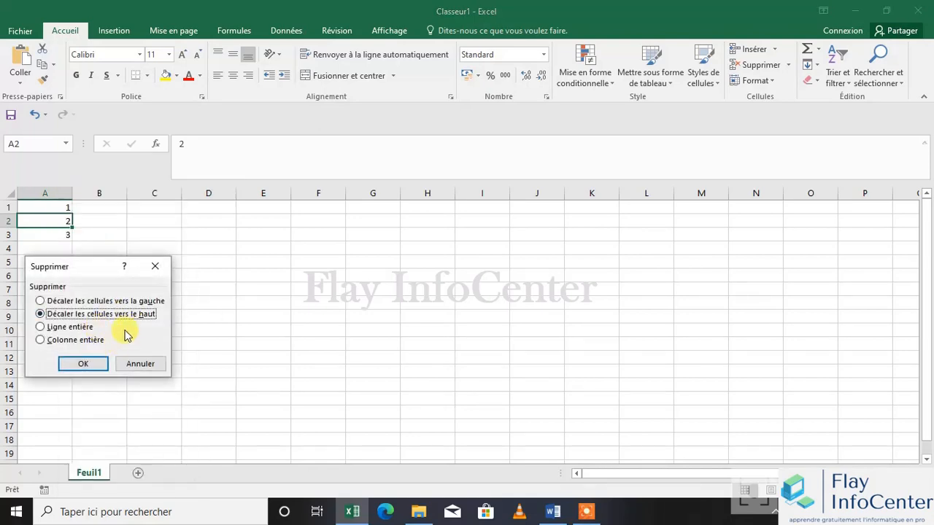
{"action": "left_click", "coordinate": [81, 364]}
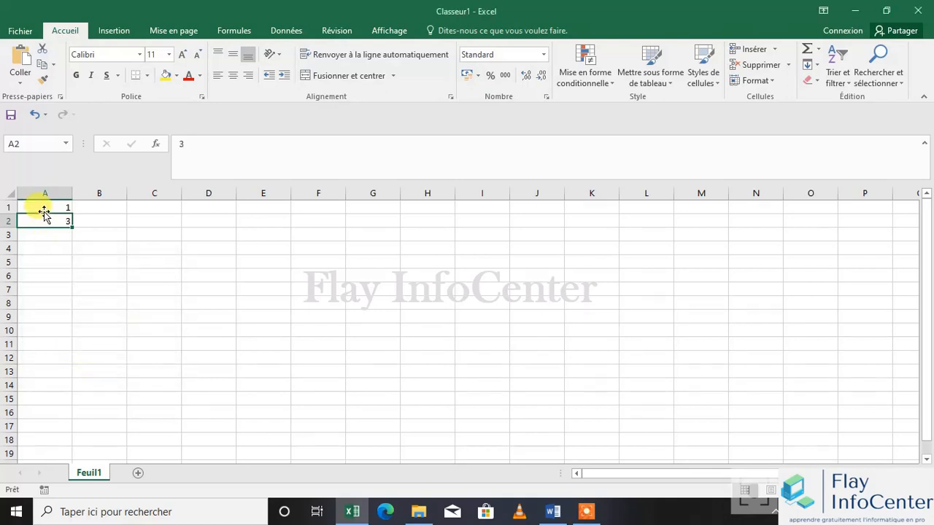
- Undo the deletion of cell A2
{"action": "key", "text": "ctrl+z"}
{"action": "right_click", "coordinate": [53, 215]}
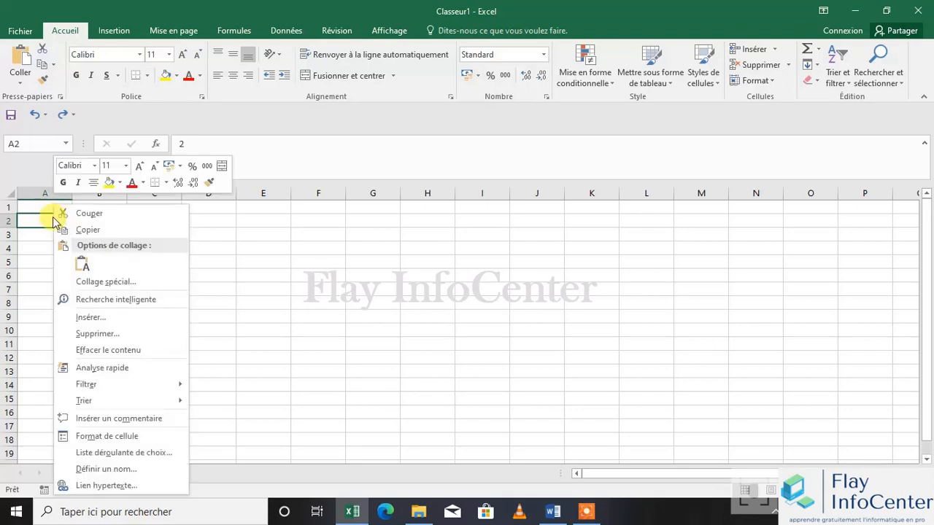
{"action": "left_click", "coordinate": [317, 329]}
- Enter 4 in cell B2, beside the 2 in column A
{"action": "left_click", "coordinate": [100, 220]}
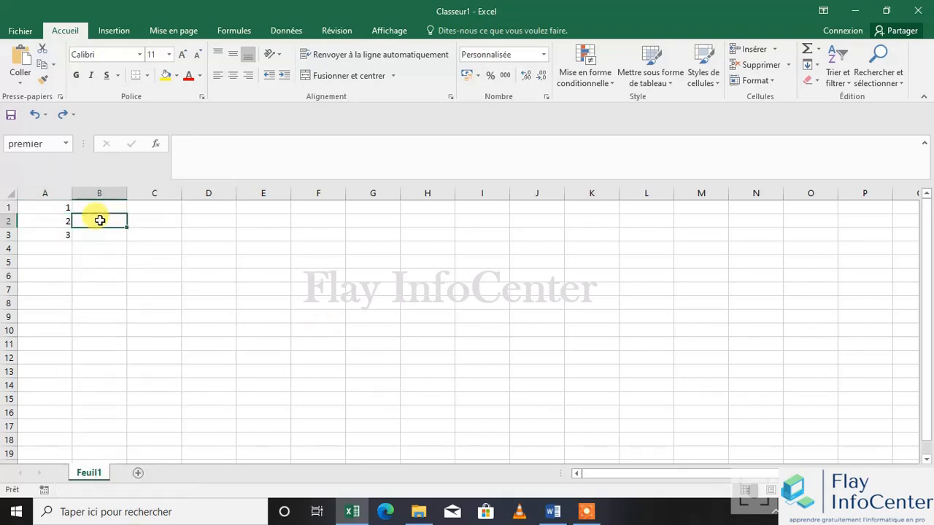
{"action": "type", "text": "4"}
{"action": "left_click", "coordinate": [90, 260]}
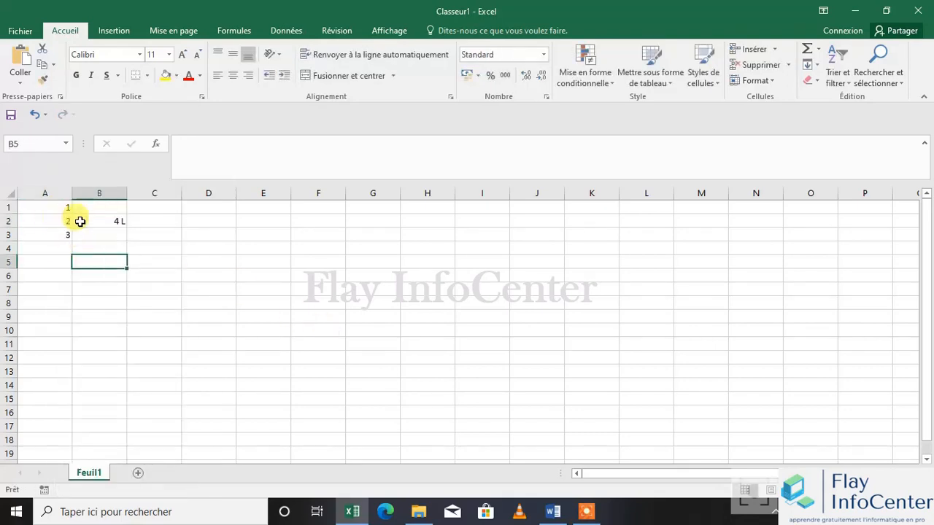
- Delete cell A2 and shift the remaining cells of its row to the left
{"action": "left_click", "coordinate": [62, 221]}
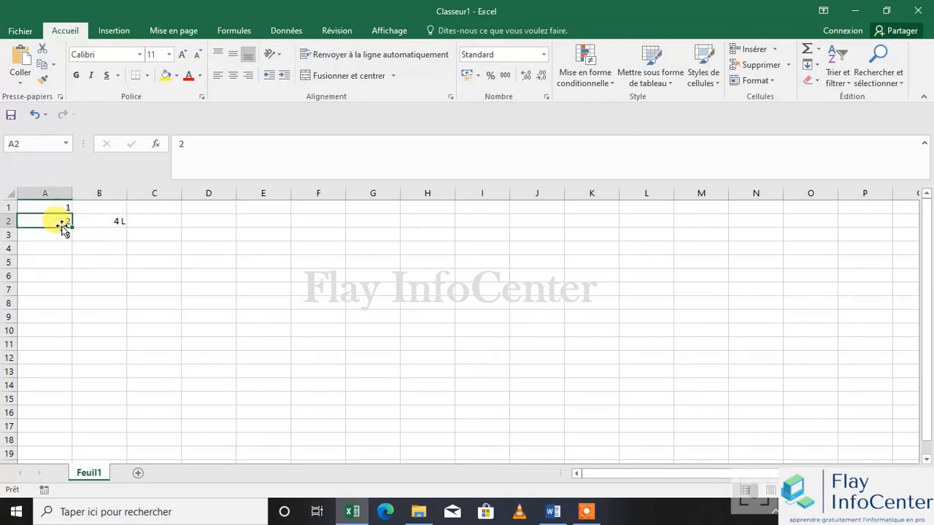
{"action": "right_click", "coordinate": [53, 216]}
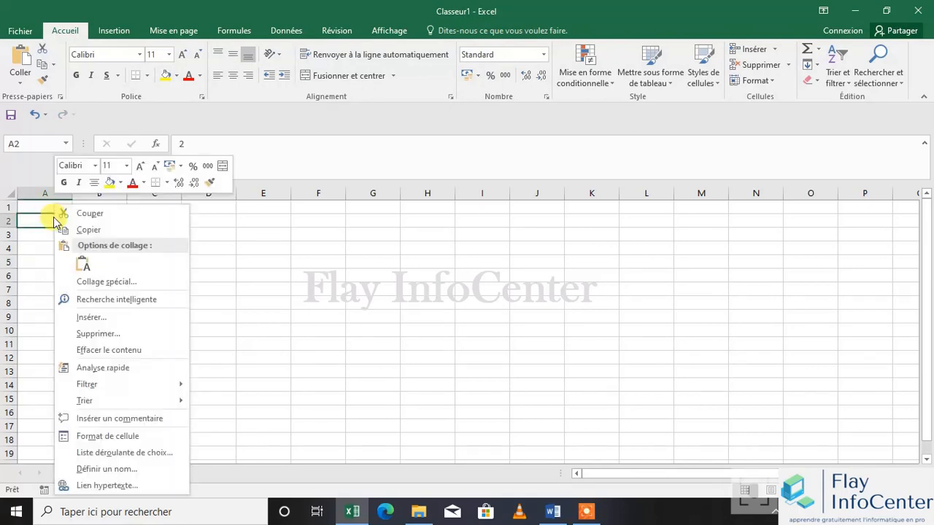
{"action": "left_click", "coordinate": [128, 332]}
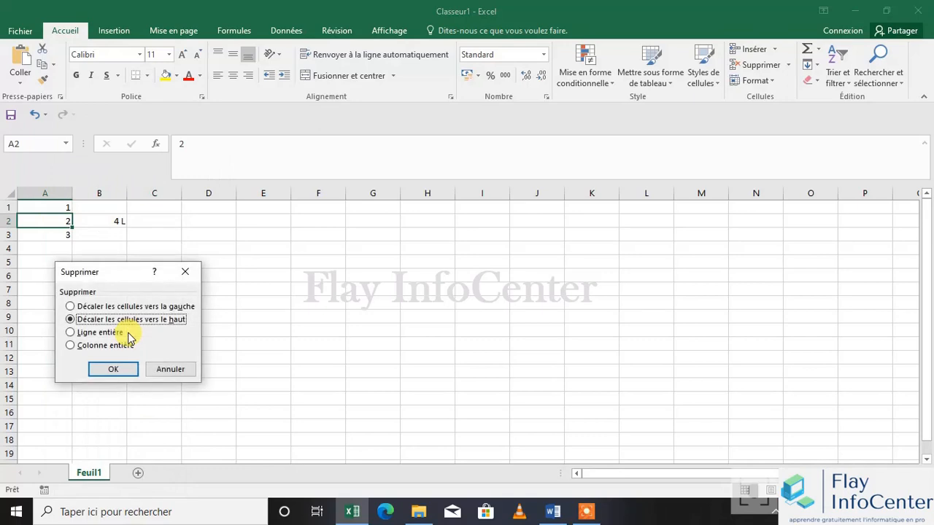
{"action": "left_click", "coordinate": [146, 306]}
{"action": "key", "text": "Return"}
- Enter 4 in cell B2 and replace the content of cell A2 with 2
{"action": "left_click", "coordinate": [113, 221]}
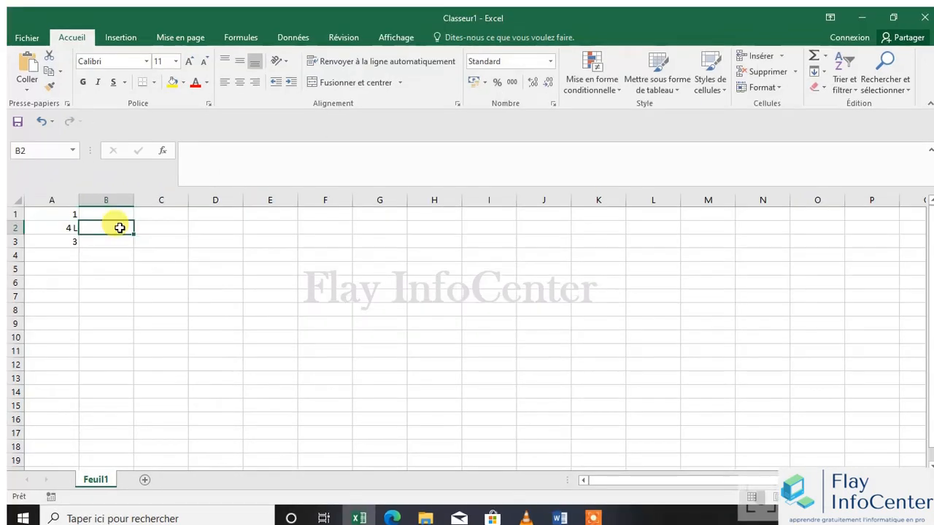
{"action": "type", "text": "'"}
{"action": "key", "text": "BackSpace"}
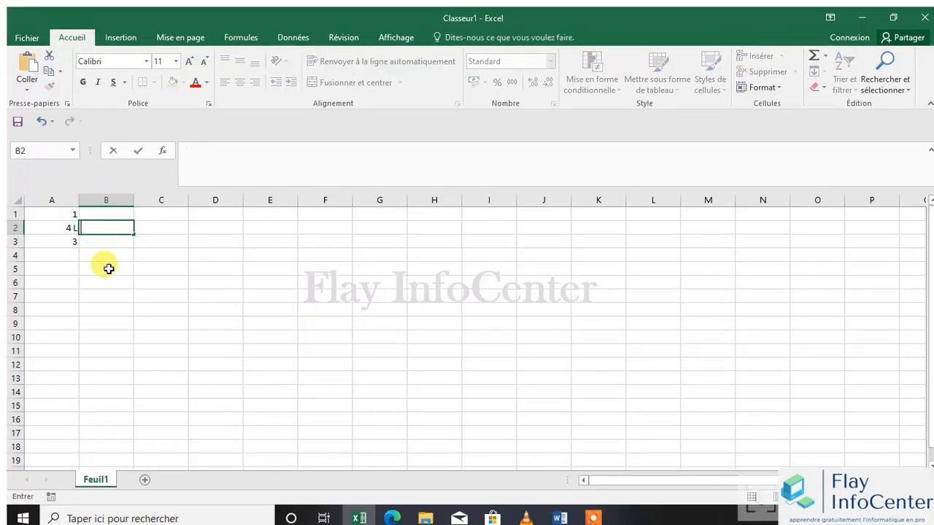
{"action": "type", "text": "4"}
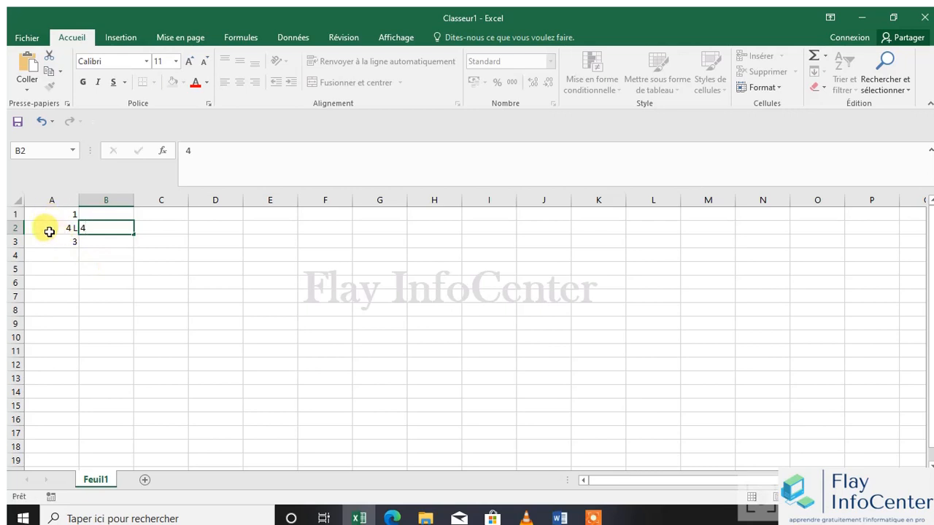
{"action": "left_click", "coordinate": [48, 232]}
{"action": "type", "text": "2"}
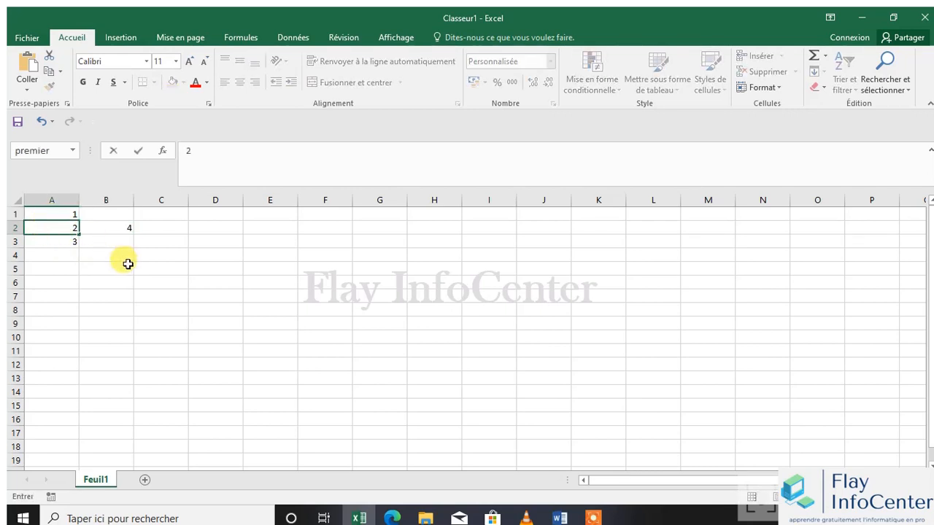
{"action": "left_click", "coordinate": [129, 264]}
- Undo the re-entered values in A2 and B2 and the left-shift deletion, keeping the original 4 in B2
{"action": "left_click", "coordinate": [42, 123]}
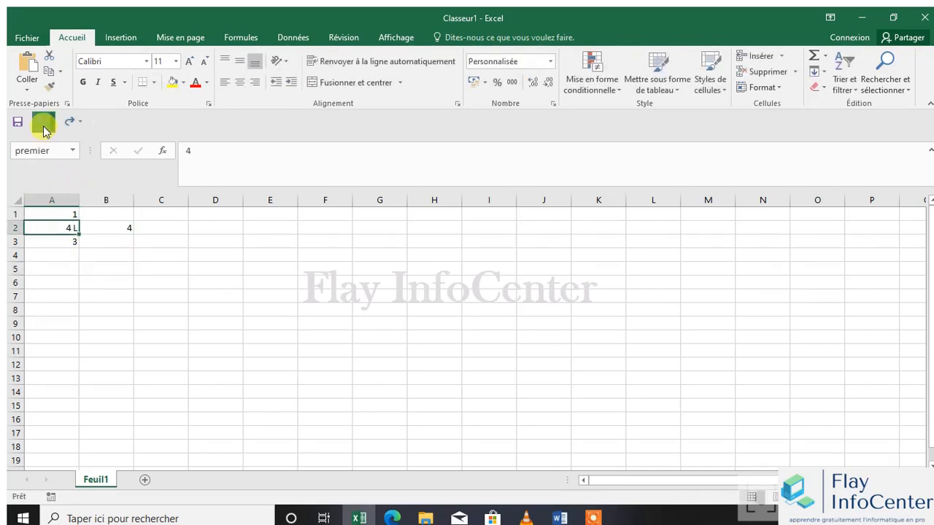
{"action": "left_click", "coordinate": [42, 123]}
{"action": "left_click", "coordinate": [44, 130]}
{"action": "left_click", "coordinate": [45, 130]}
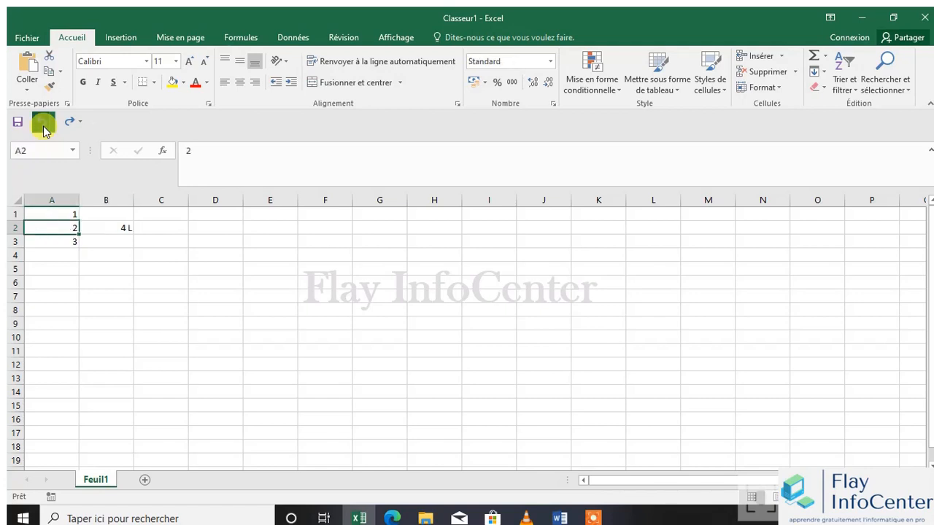
{"action": "left_click", "coordinate": [45, 130]}
{"action": "left_click", "coordinate": [66, 125]}
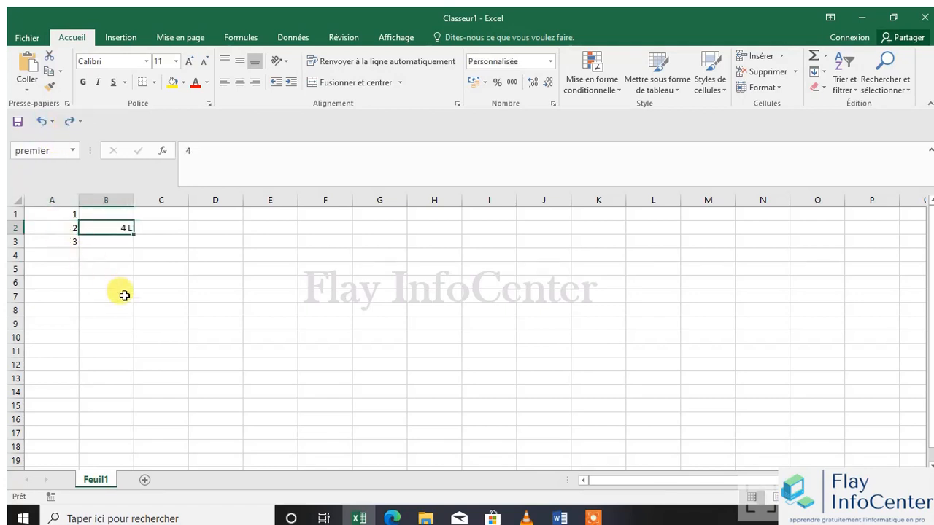
{"action": "left_click", "coordinate": [128, 299]}
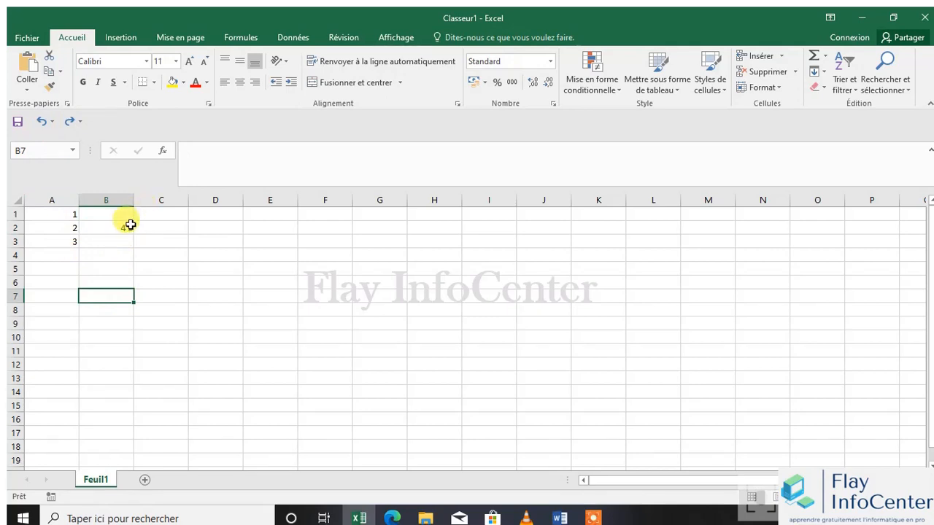
- Delete cell A2 with the cells shifted to the left, and undo that deletion
{"action": "left_click", "coordinate": [71, 228]}
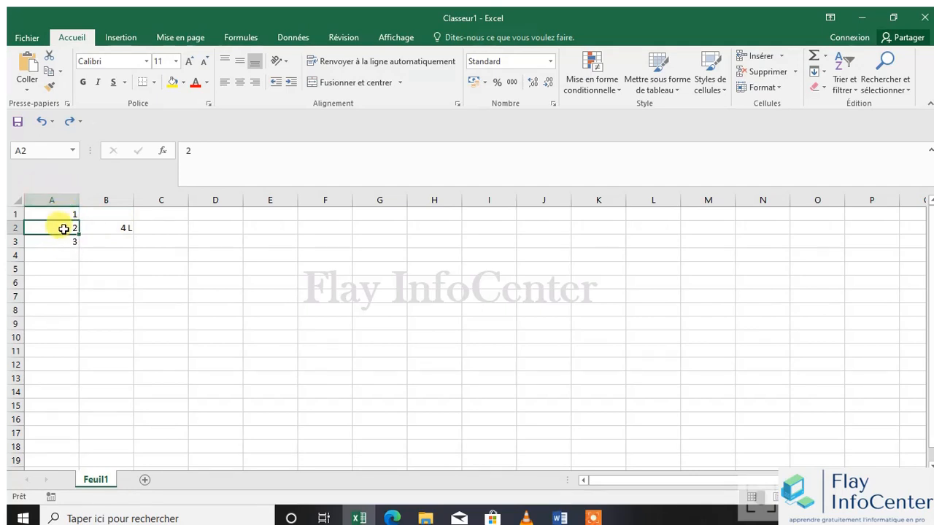
{"action": "right_click", "coordinate": [67, 228]}
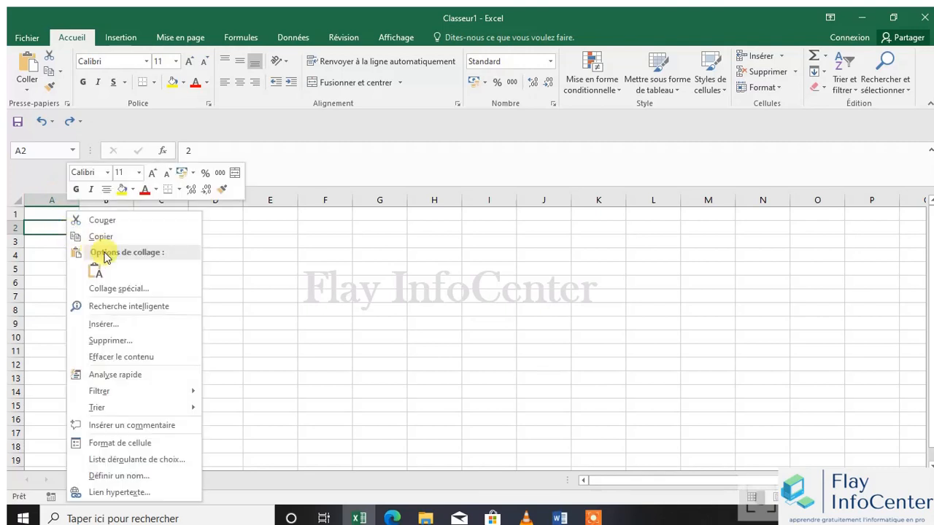
{"action": "left_click", "coordinate": [115, 341]}
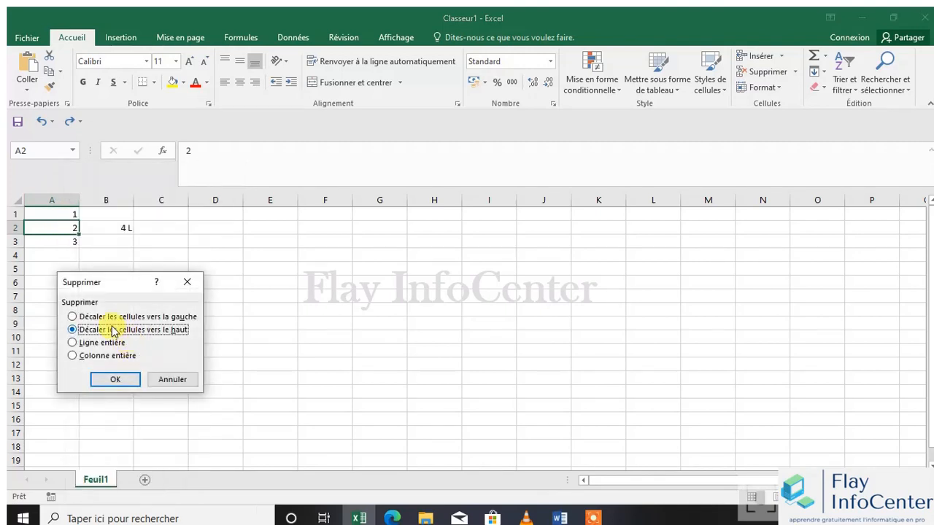
{"action": "left_click", "coordinate": [145, 317]}
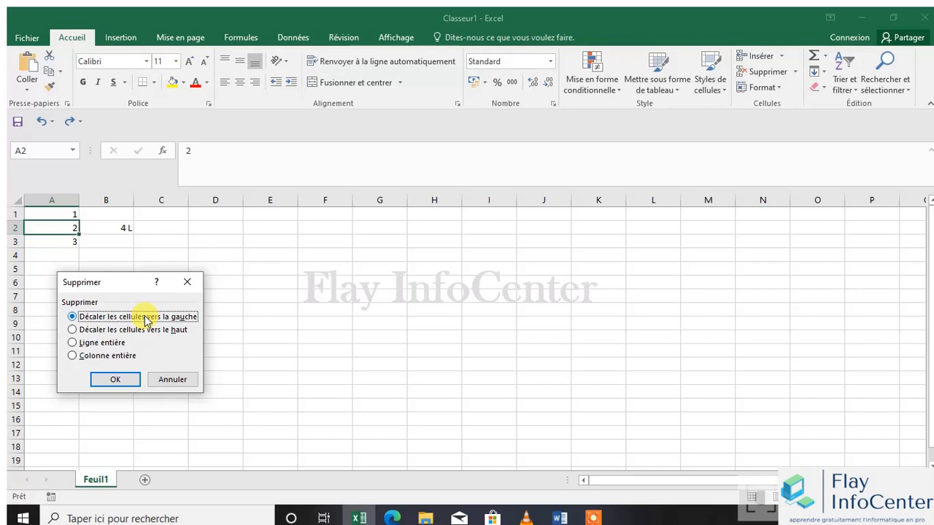
{"action": "left_click", "coordinate": [123, 379]}
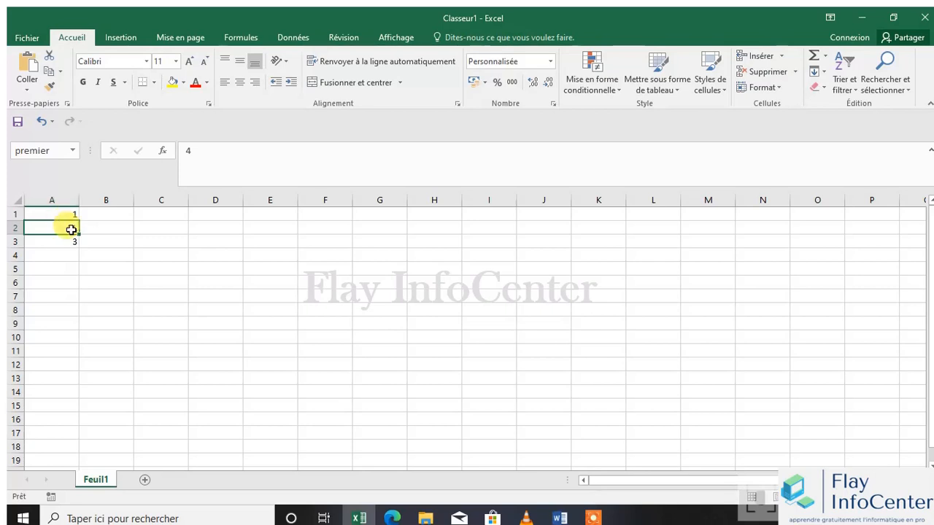
{"action": "key", "text": "ctrl+z"}
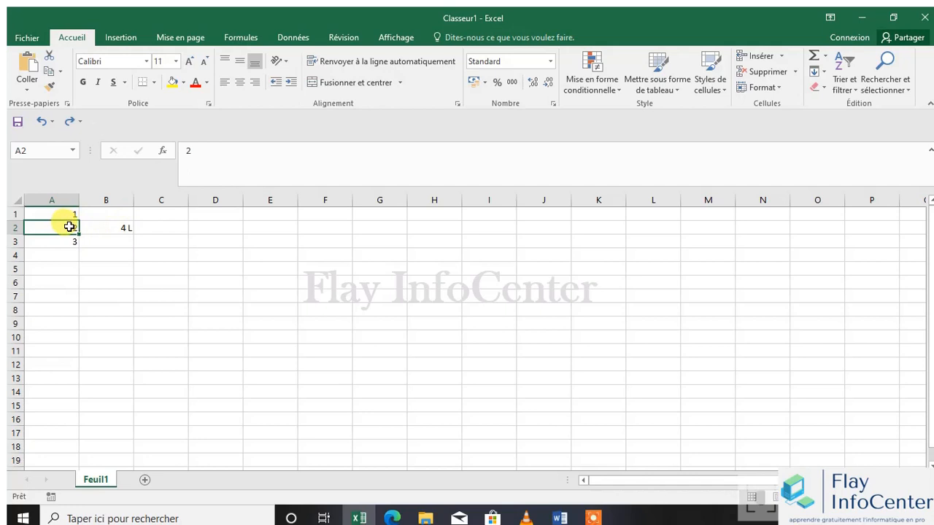
- Delete cell A2 once more, choosing to shift the remaining cells to the left
{"action": "right_click", "coordinate": [70, 224]}
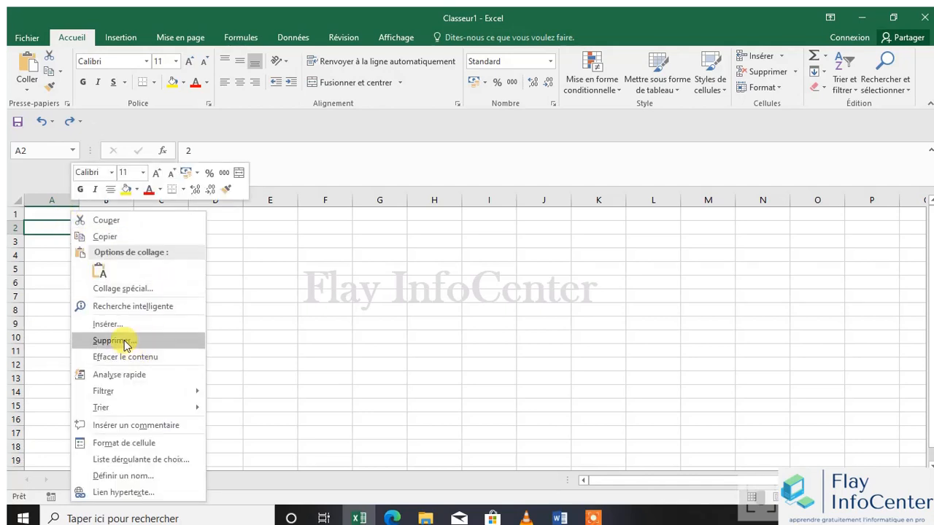
{"action": "left_click", "coordinate": [122, 340]}
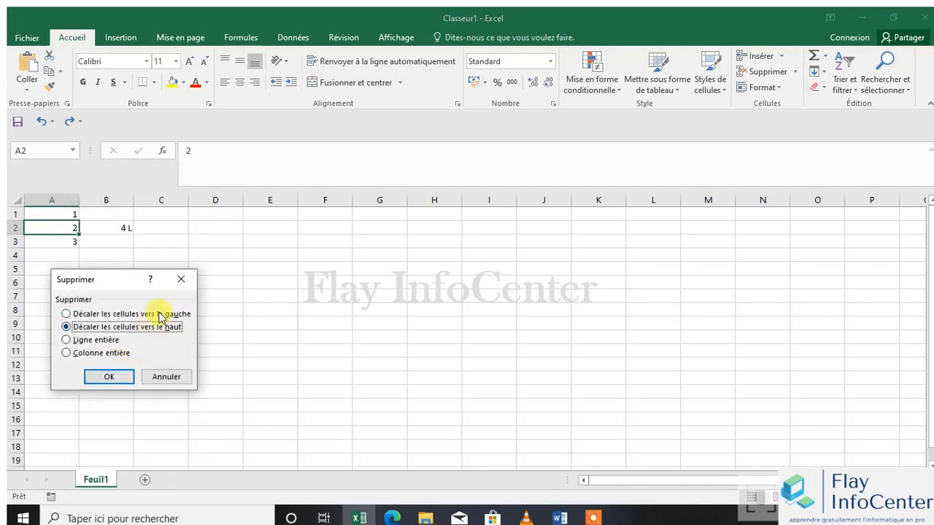
{"action": "left_click", "coordinate": [159, 315]}
{"action": "left_click", "coordinate": [111, 377]}
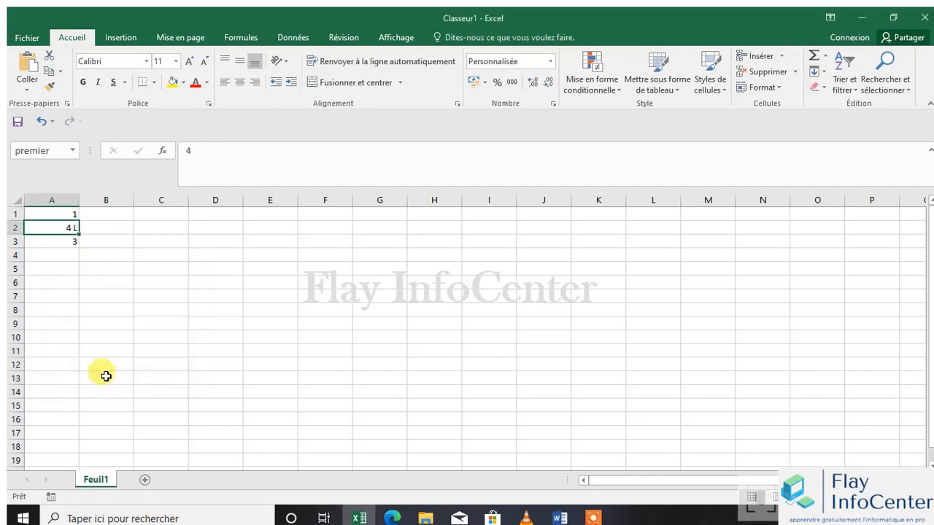
- Check the names of cells A2 and B2, undo the repeated left-shift deletion, and select B2 again
{"action": "left_click", "coordinate": [46, 228]}
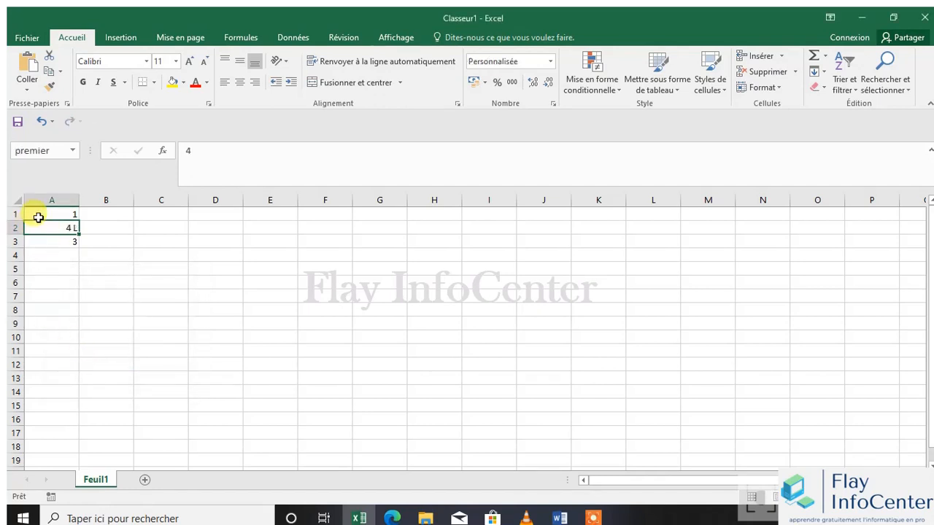
{"action": "left_click", "coordinate": [102, 227]}
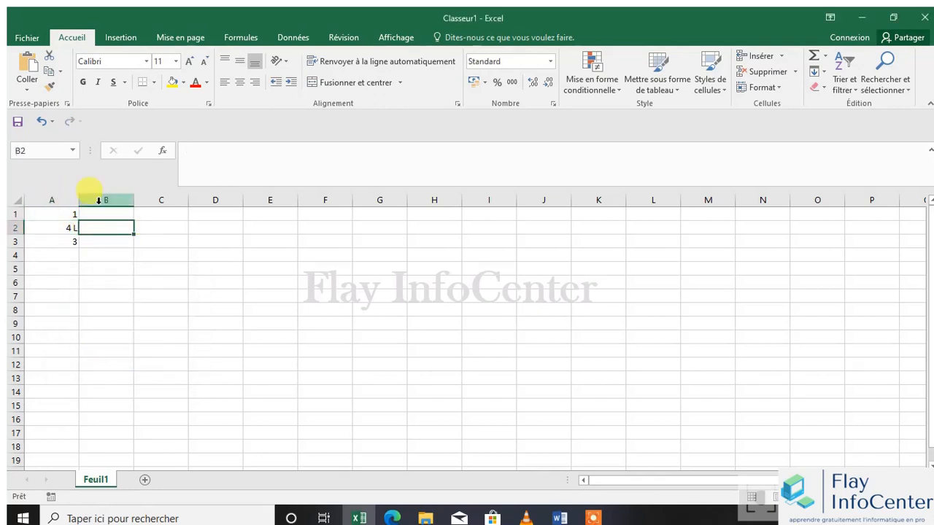
{"action": "left_click", "coordinate": [59, 229]}
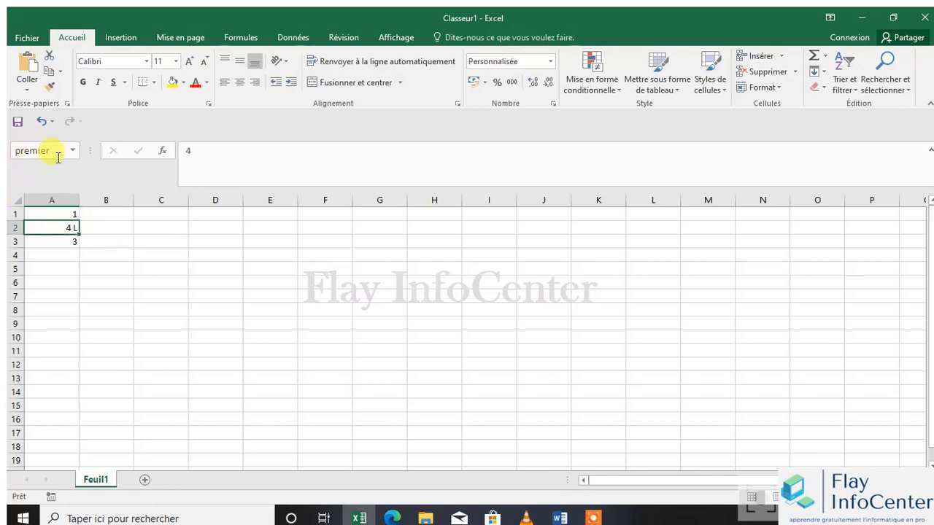
{"action": "key", "text": "ctrl+z"}
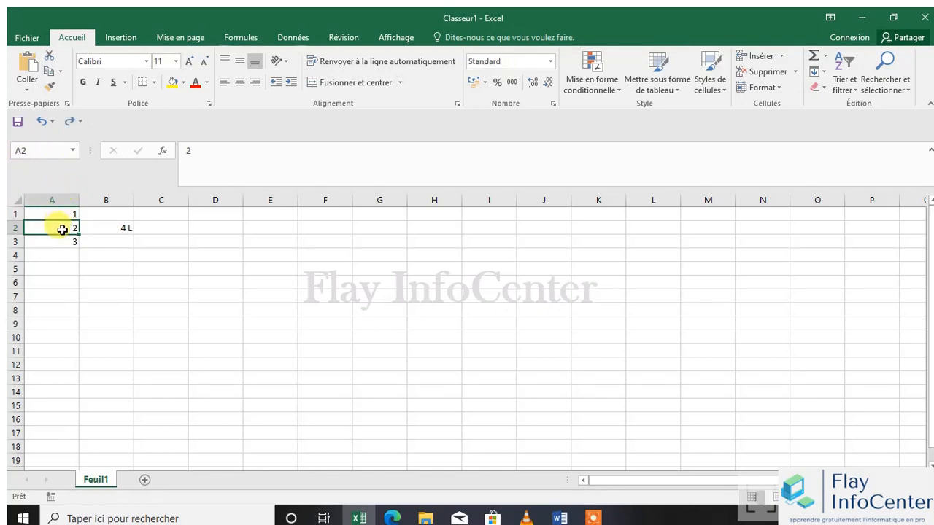
{"action": "left_click", "coordinate": [110, 226]}
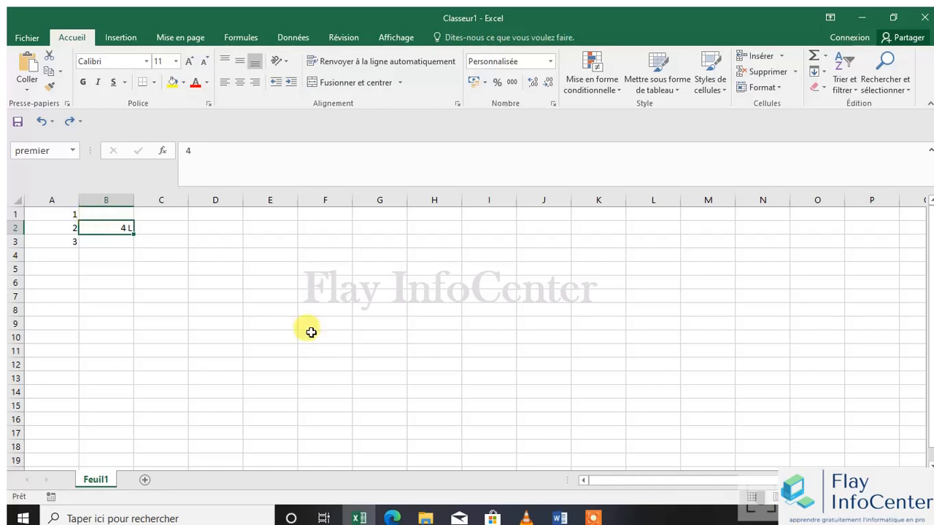
{"action": "left_click", "coordinate": [592, 516]}
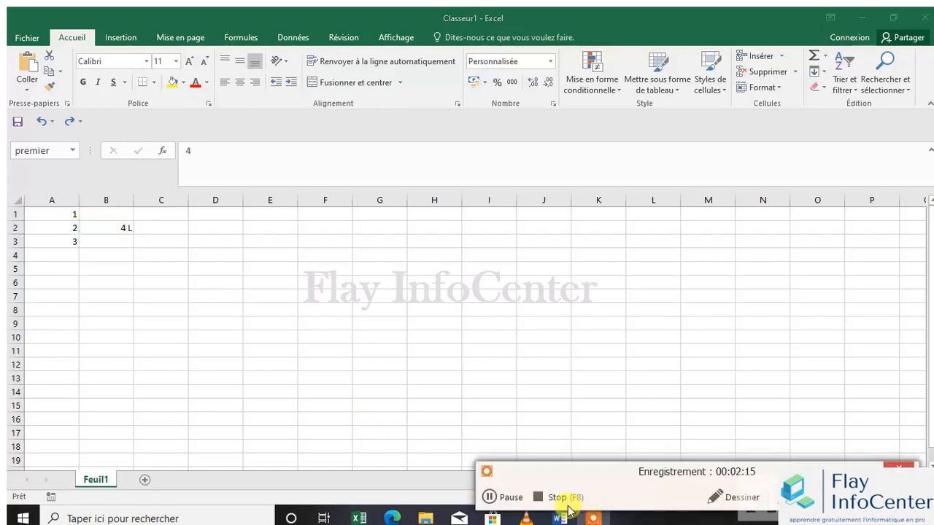
{"action": "left_click", "coordinate": [510, 496]}
{"action": "left_click", "coordinate": [510, 496]}
{"action": "left_click", "coordinate": [874, 465]}
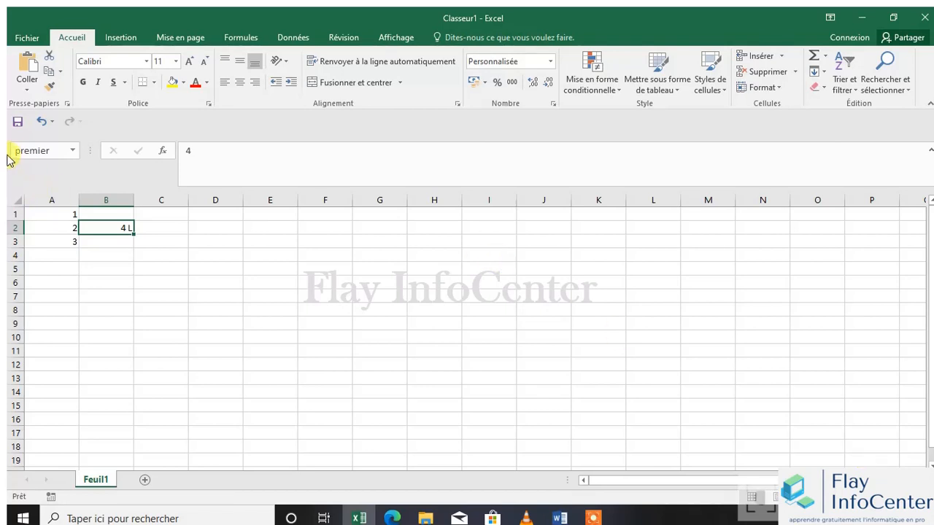
- Select the named range plage_2 and delete its cells
{"action": "left_click", "coordinate": [77, 150]}
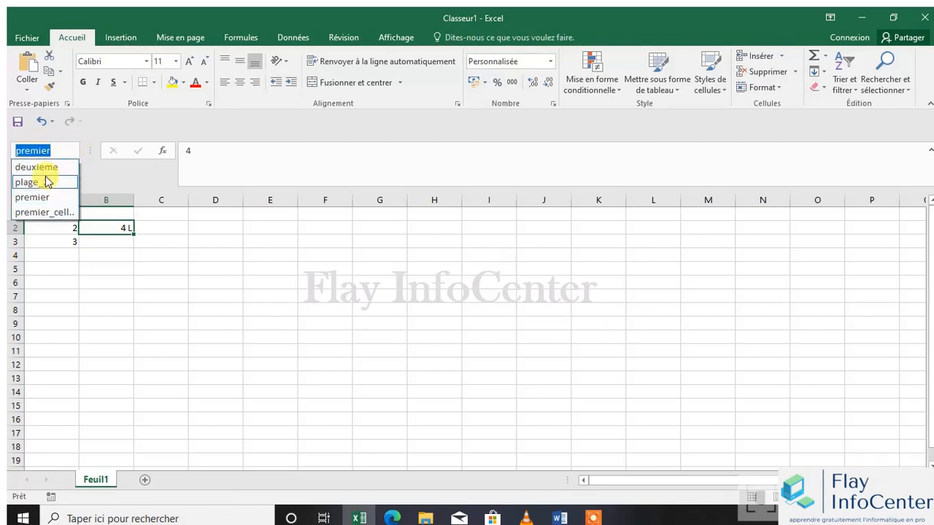
{"action": "left_click", "coordinate": [40, 182]}
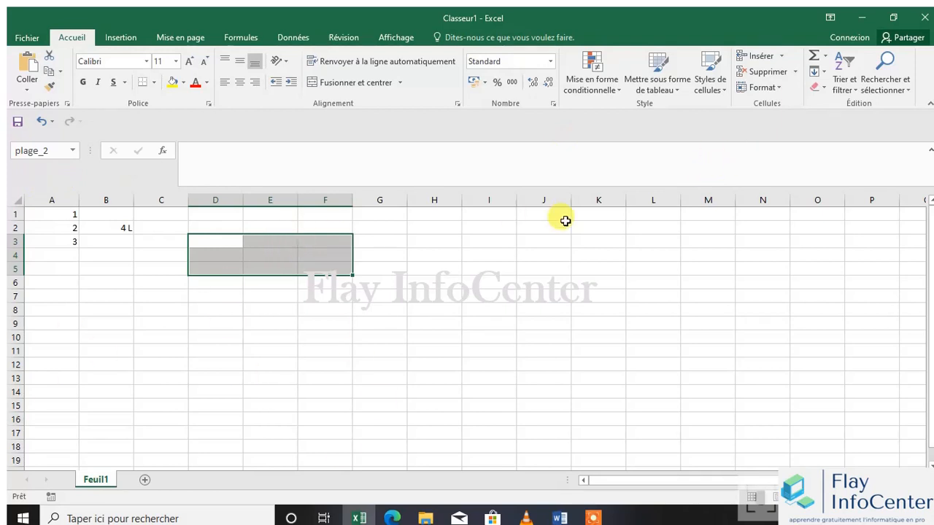
{"action": "left_click", "coordinate": [776, 74]}
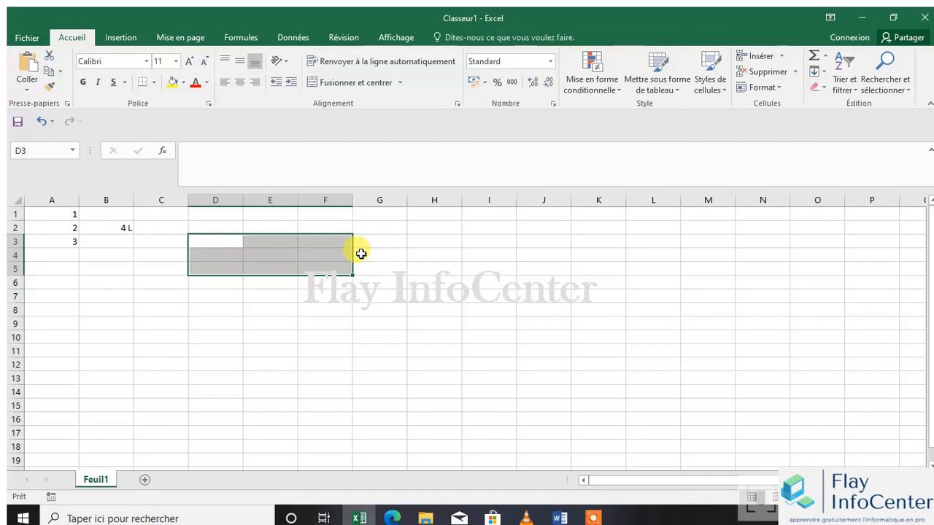
{"action": "left_click", "coordinate": [592, 518]}
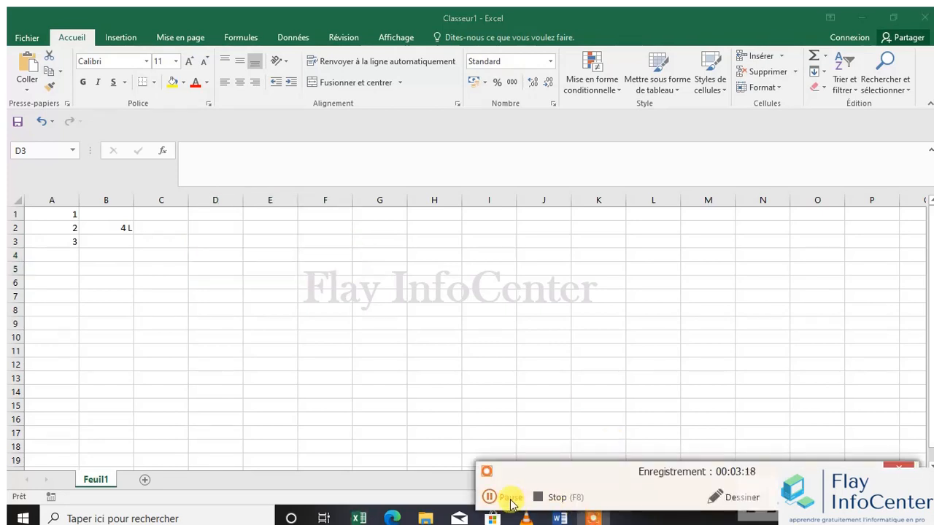